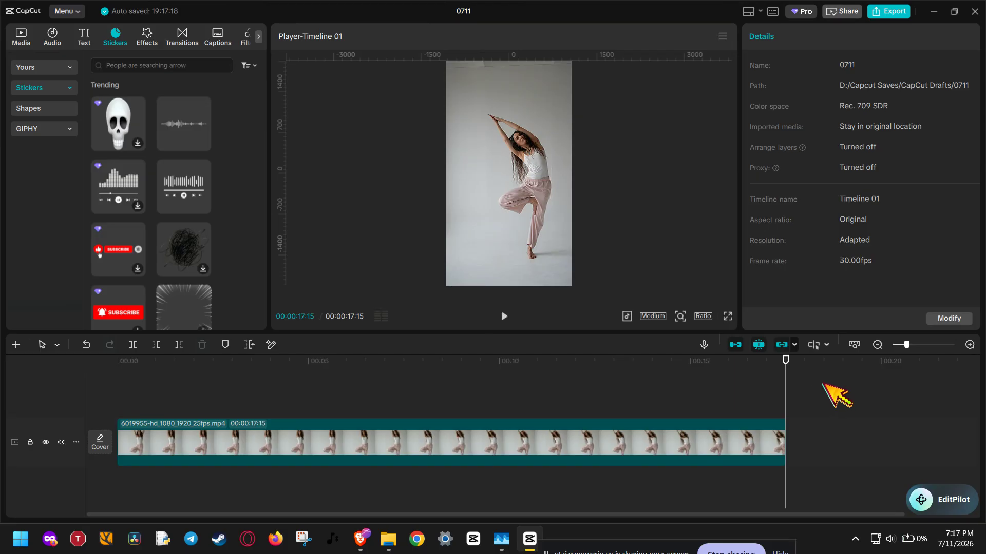
# - Add the crying face sticker from the Emoji category above the video and extend it over the clip's full length
pyautogui.click(181, 69)
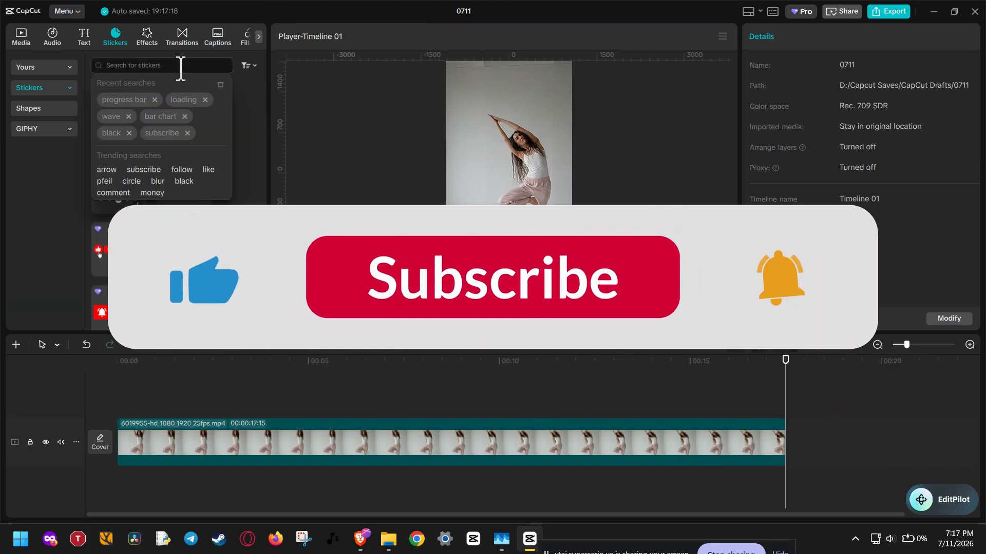
pyautogui.click(24, 172)
pyautogui.click(41, 88)
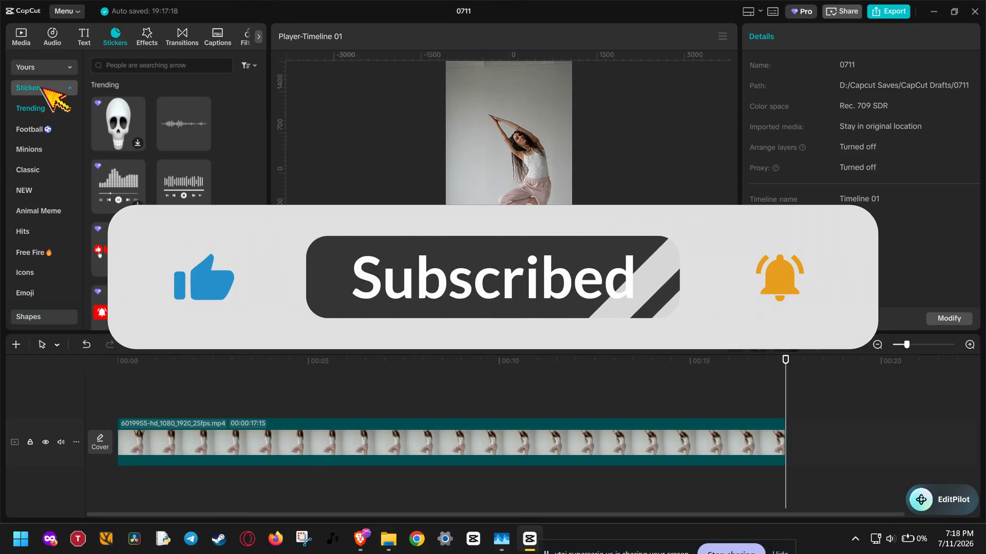
pyautogui.scroll(-5, 66, 133)
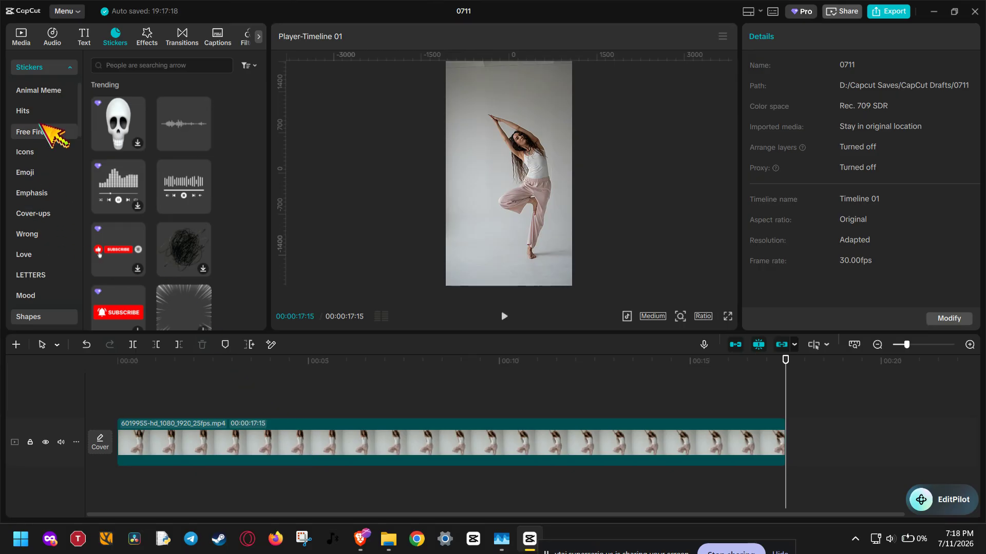
pyautogui.click(43, 173)
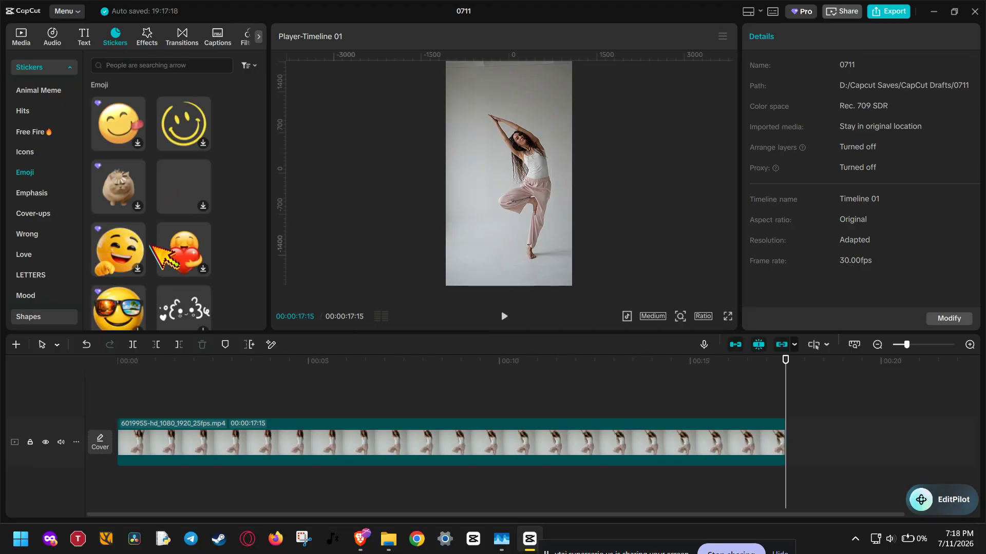
pyautogui.scroll(-2, 154, 241)
pyautogui.scroll(-2, 154, 241)
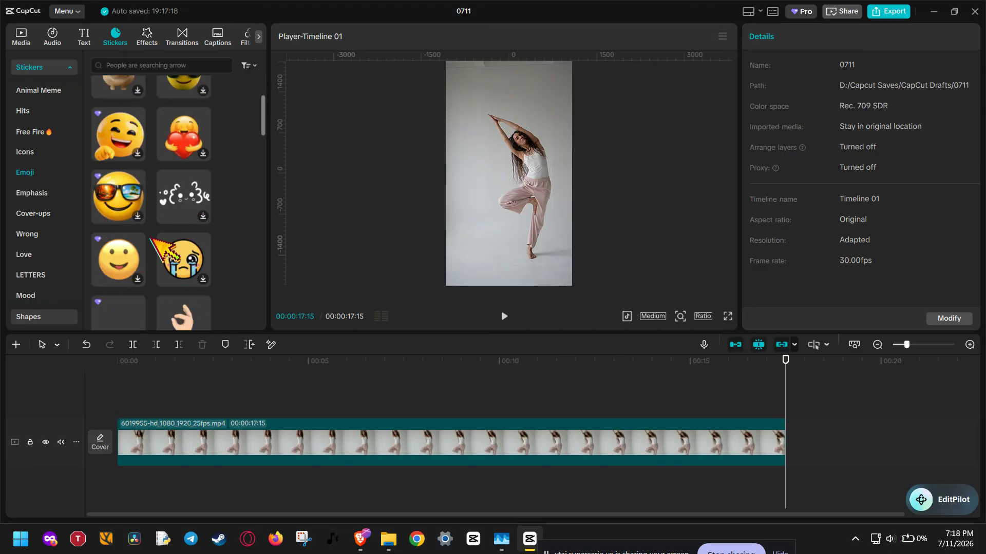
pyautogui.scroll(-1, 164, 222)
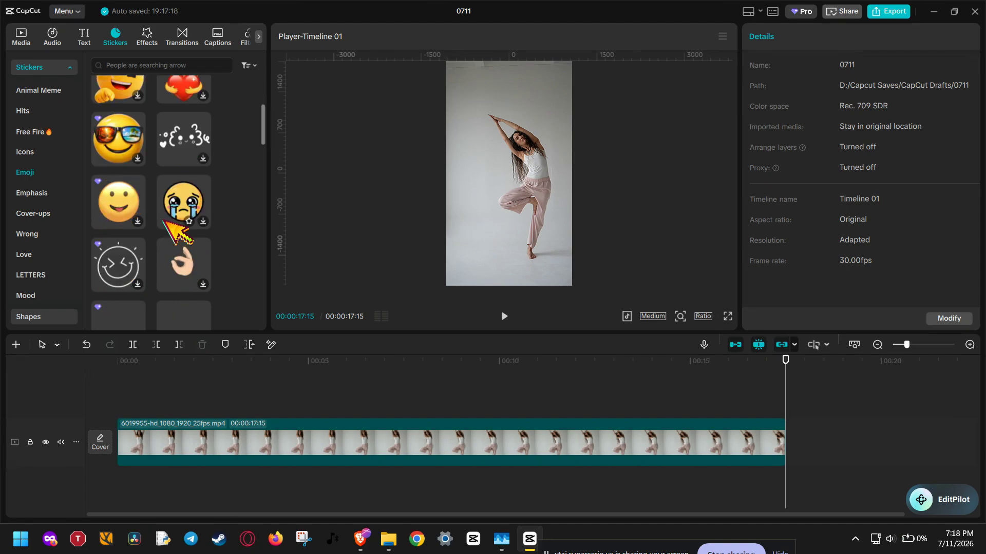
pyautogui.moveTo(184, 201); pyautogui.dragTo(117, 410)
pyautogui.moveTo(467, 412); pyautogui.dragTo(780, 415)
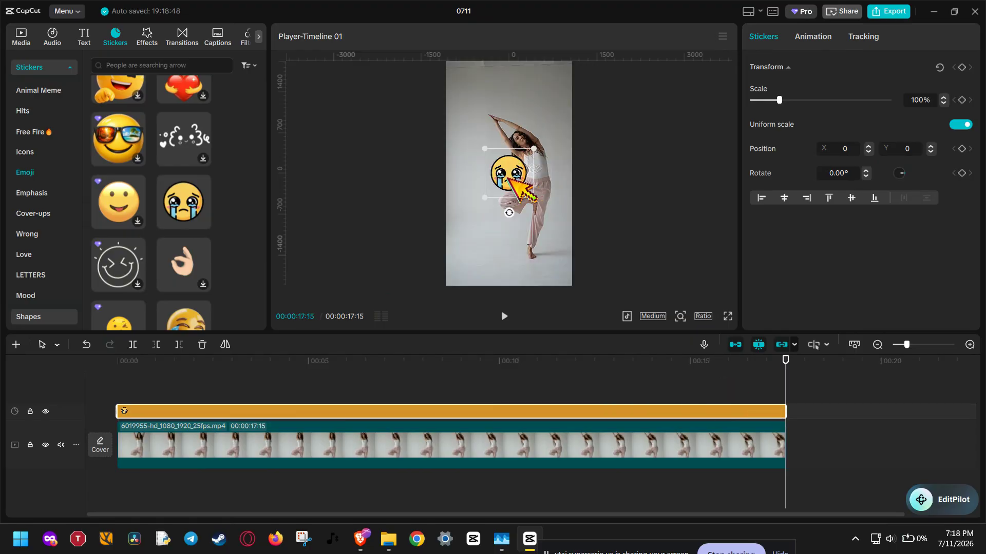
# - Scale the crying sticker to 77% and place it on the empty background beside the woman, about X -437, Y 484
pyautogui.moveTo(510, 179); pyautogui.dragTo(523, 149)
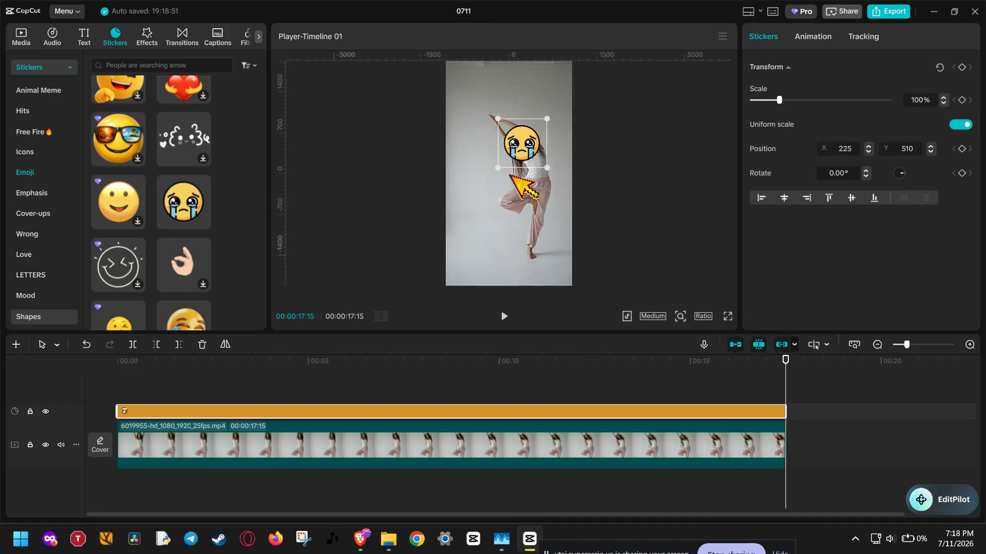
pyautogui.moveTo(532, 153); pyautogui.dragTo(506, 169)
pyautogui.scroll(5, 518, 155)
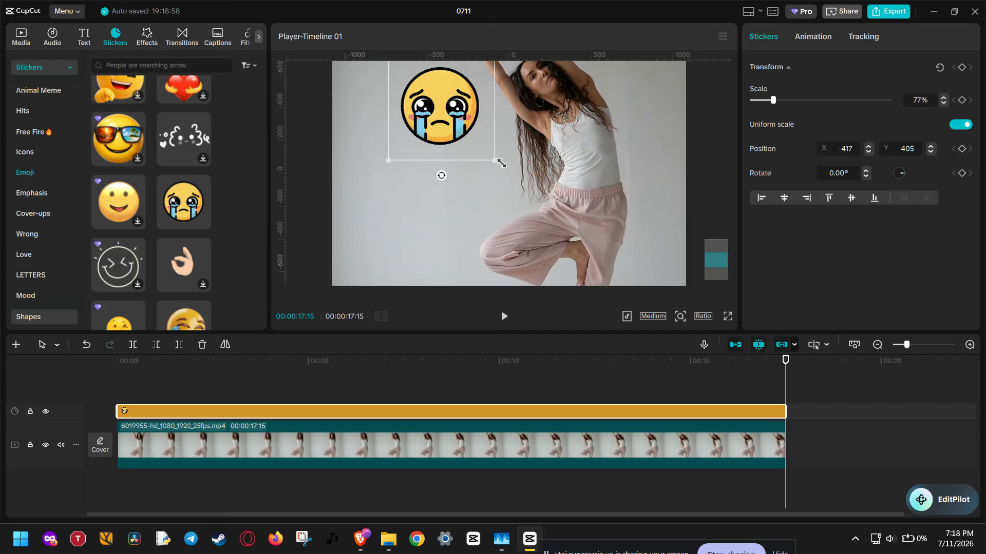
pyautogui.moveTo(523, 131); pyautogui.dragTo(514, 196)
pyautogui.moveTo(432, 185); pyautogui.dragTo(537, 161)
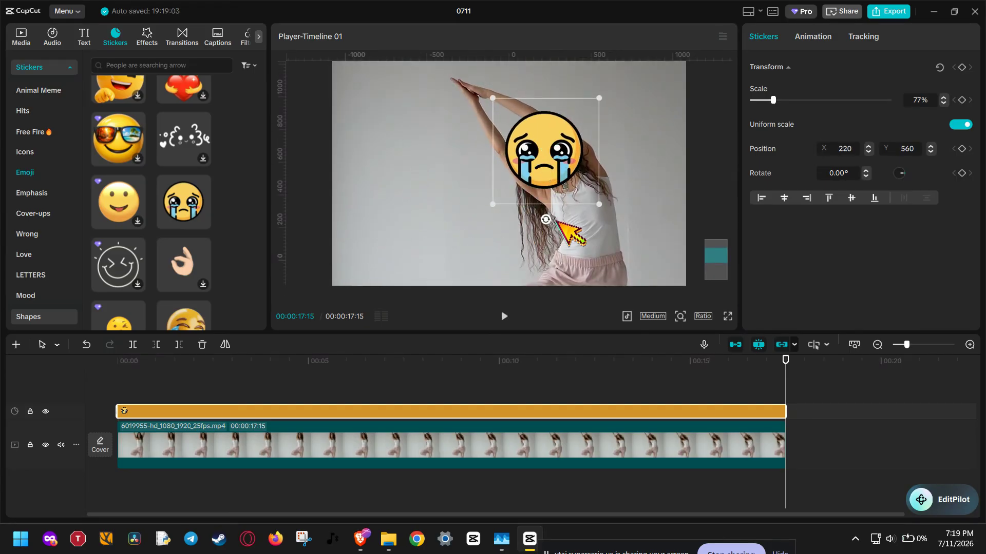
pyautogui.moveTo(546, 219)
pyautogui.mouseDown()
pyautogui.moveTo(603, 218)
pyautogui.moveTo(591, 206)
pyautogui.moveTo(559, 218)
pyautogui.moveTo(549, 207)
pyautogui.mouseUp()
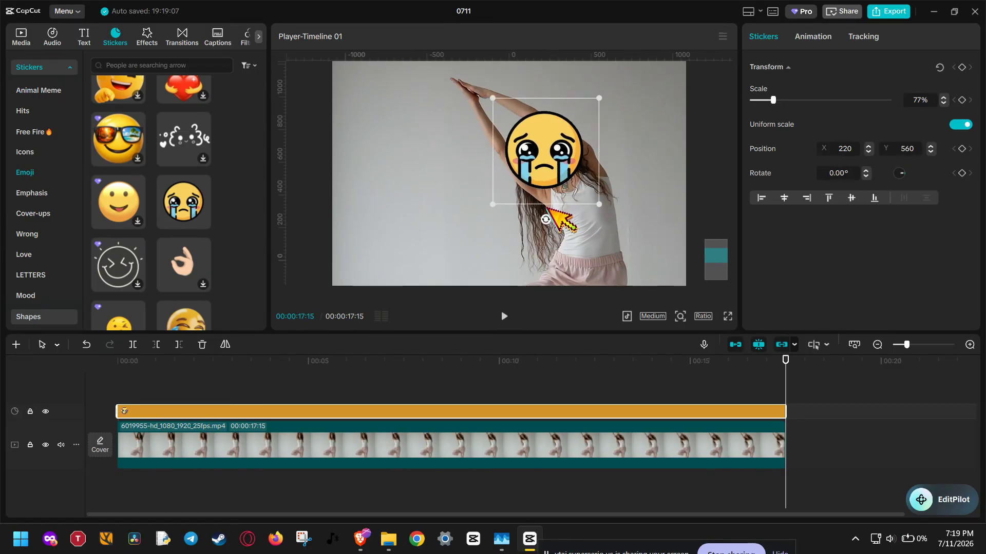
pyautogui.moveTo(554, 162); pyautogui.dragTo(445, 175)
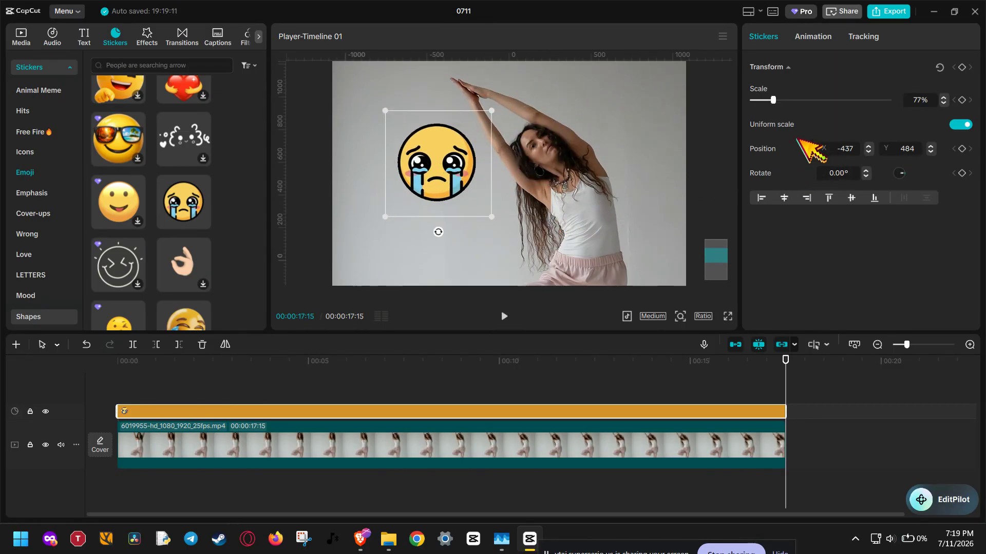
# - Enable motion tracking for the sticker and fit a tilted tracking box around the woman's face
pyautogui.click(868, 37)
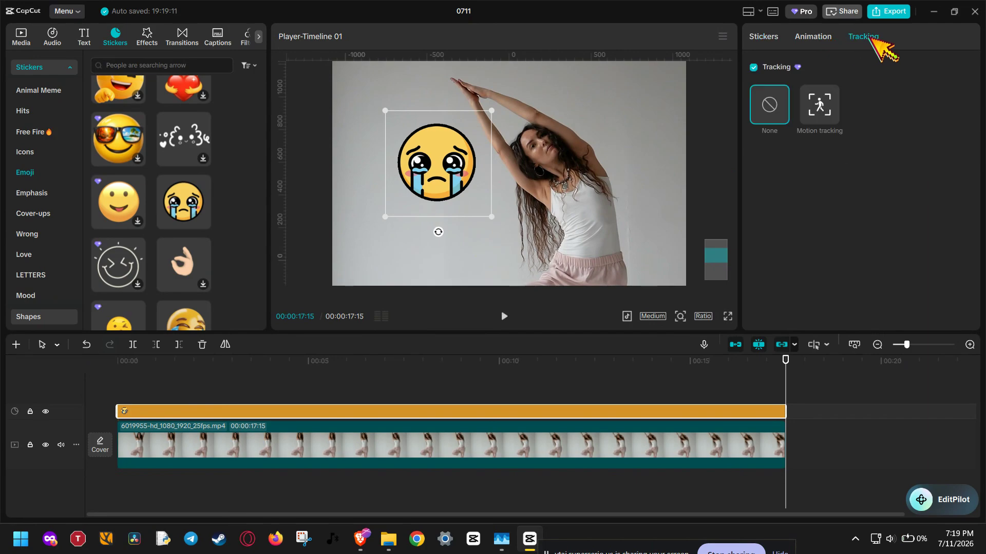
pyautogui.click(820, 104)
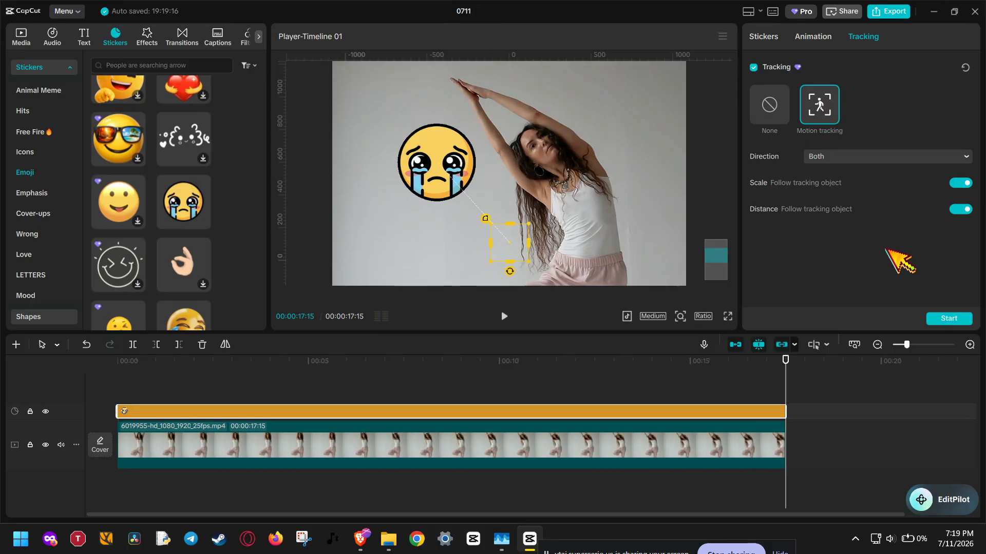
pyautogui.moveTo(511, 238); pyautogui.dragTo(539, 144)
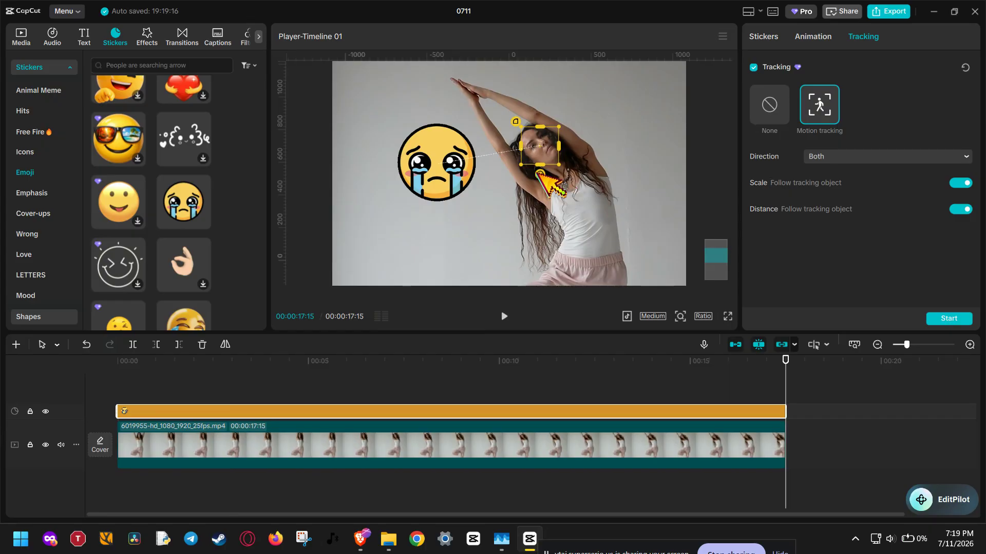
pyautogui.moveTo(536, 172); pyautogui.dragTo(577, 181)
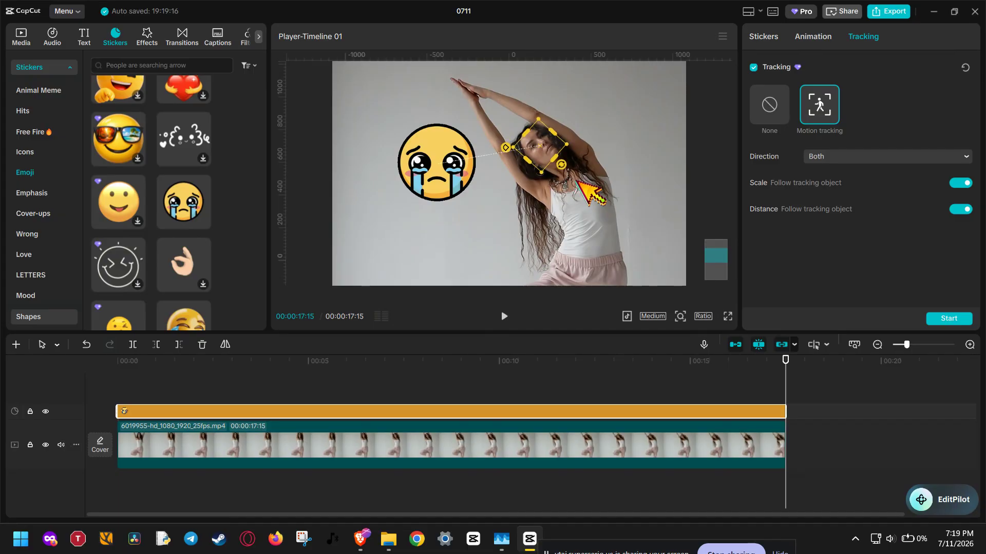
pyautogui.moveTo(554, 132); pyautogui.dragTo(540, 148)
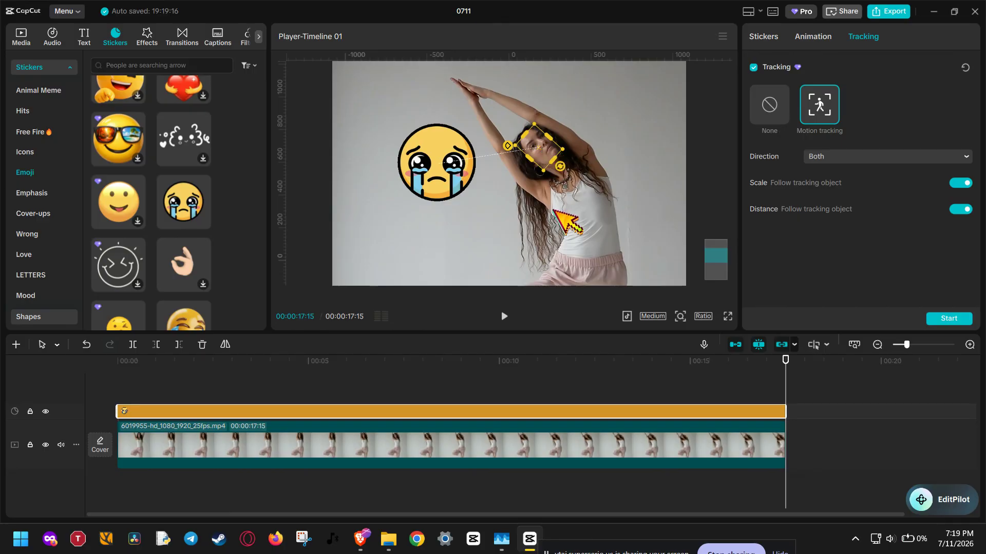
# - Rotate the sticker counterclockwise to match the tilt of the woman's head and run the motion tracking
pyautogui.click(432, 169)
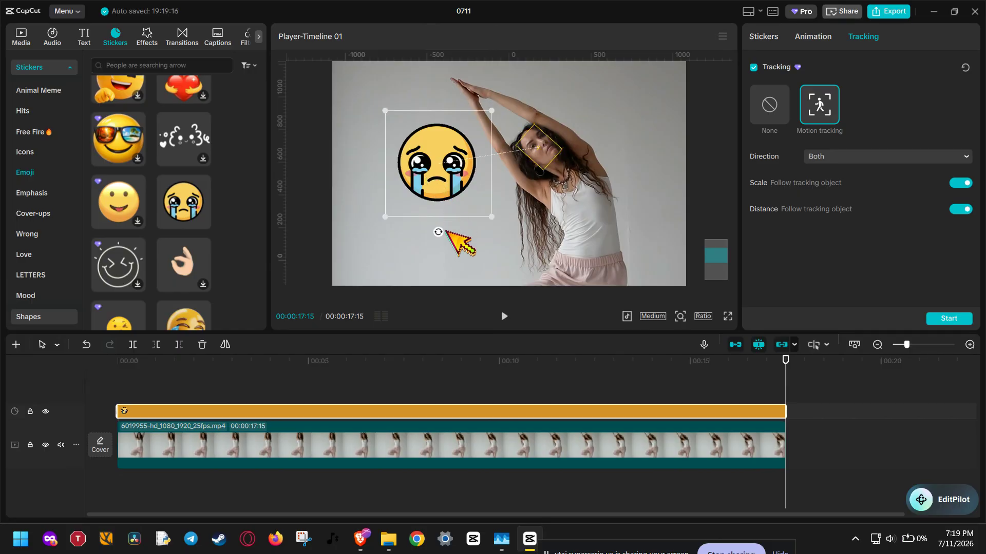
pyautogui.moveTo(438, 231); pyautogui.dragTo(505, 227)
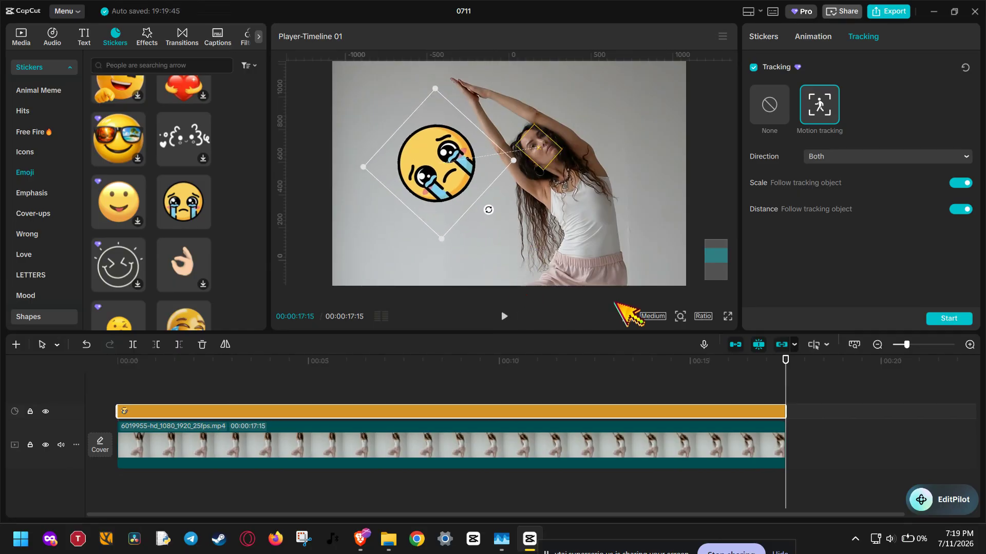
pyautogui.click(943, 318)
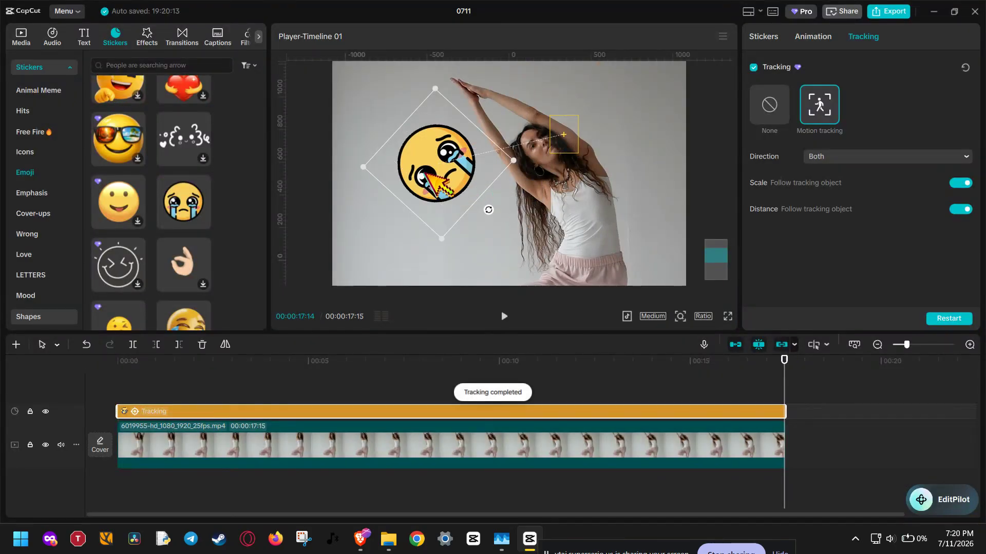
# - Straighten the tracked sticker to upright again and move it over the woman's face
pyautogui.moveTo(488, 210); pyautogui.dragTo(438, 229)
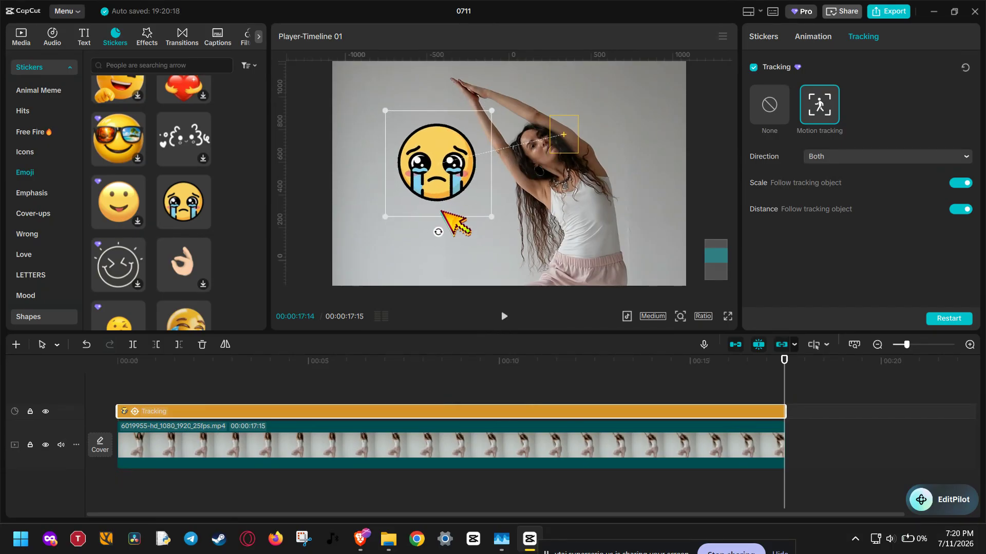
pyautogui.moveTo(442, 178); pyautogui.dragTo(552, 173)
# - Play the video from near its beginning to check how the sticker follows the woman's face
pyautogui.click(119, 373)
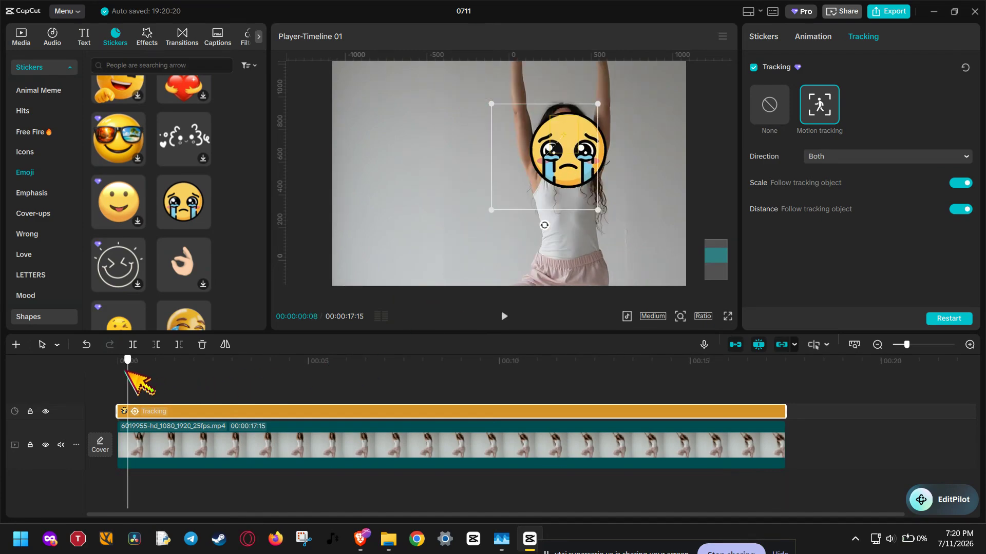
pyautogui.click(504, 316)
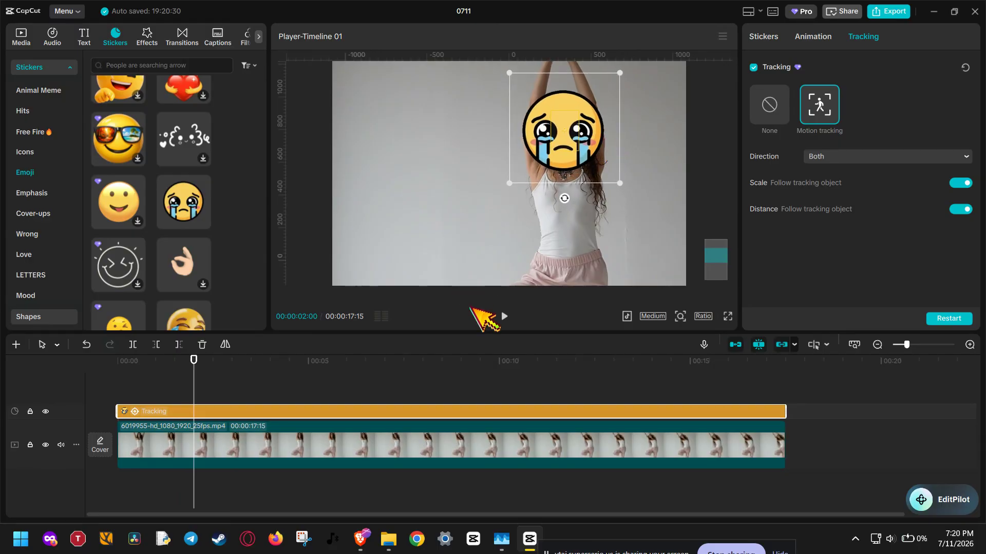
pyautogui.click(504, 316)
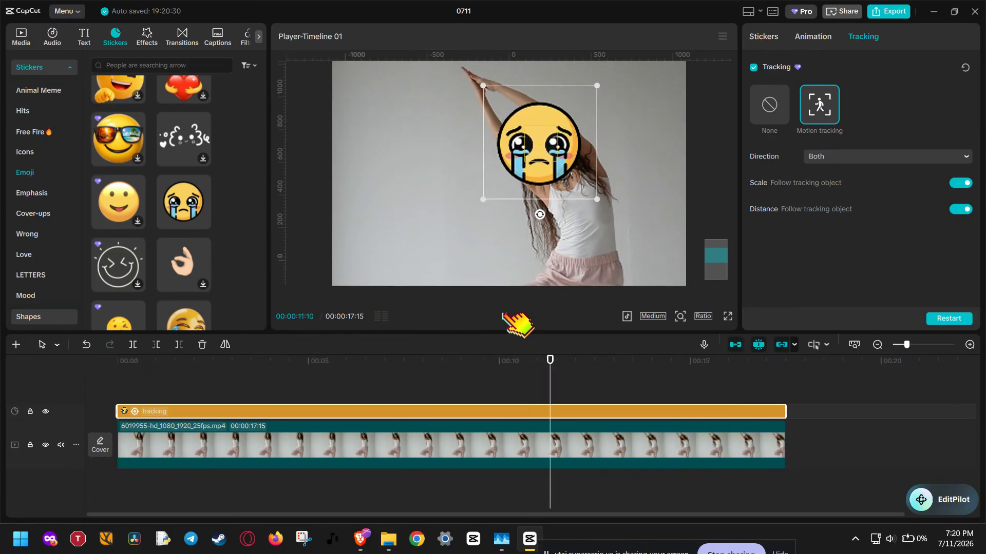
pyautogui.click(549, 280)
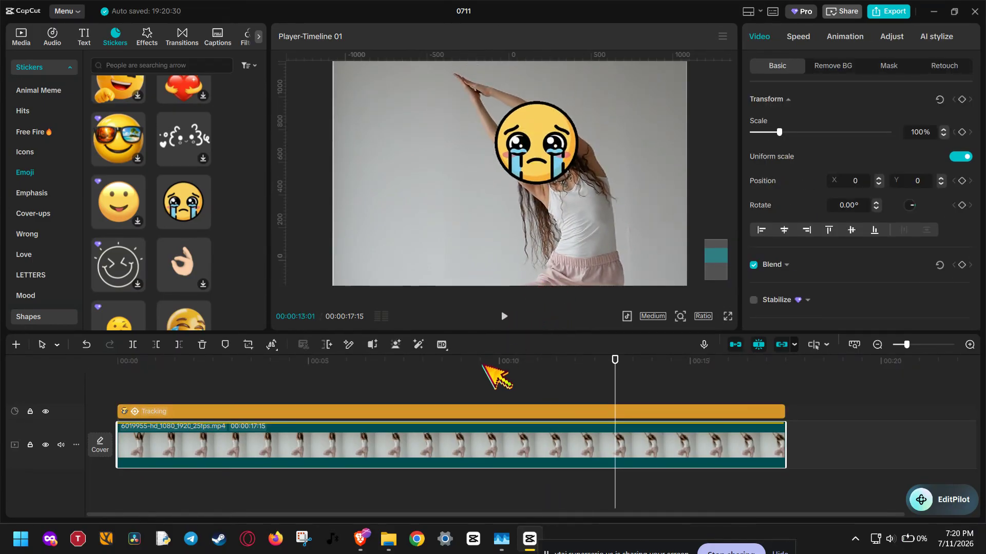
# - Remove the motion tracking from the crying sticker and turn its Tracking option off
pyautogui.click(483, 413)
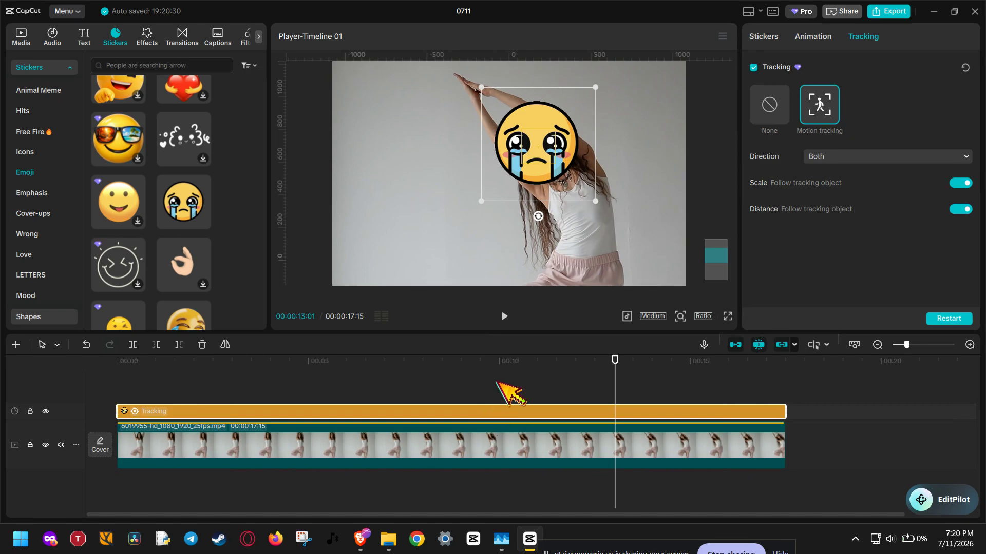
pyautogui.click(529, 132)
pyautogui.click(768, 105)
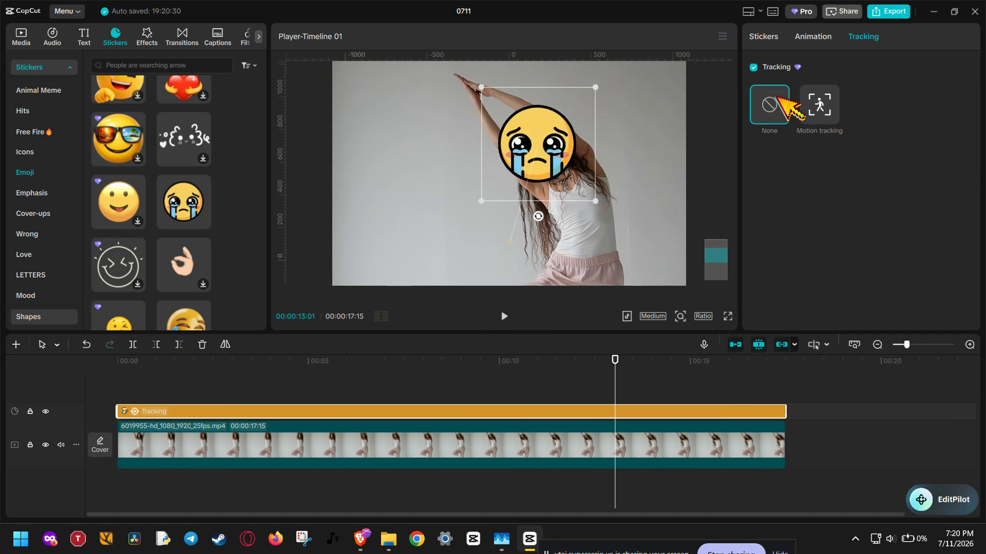
pyautogui.click(753, 67)
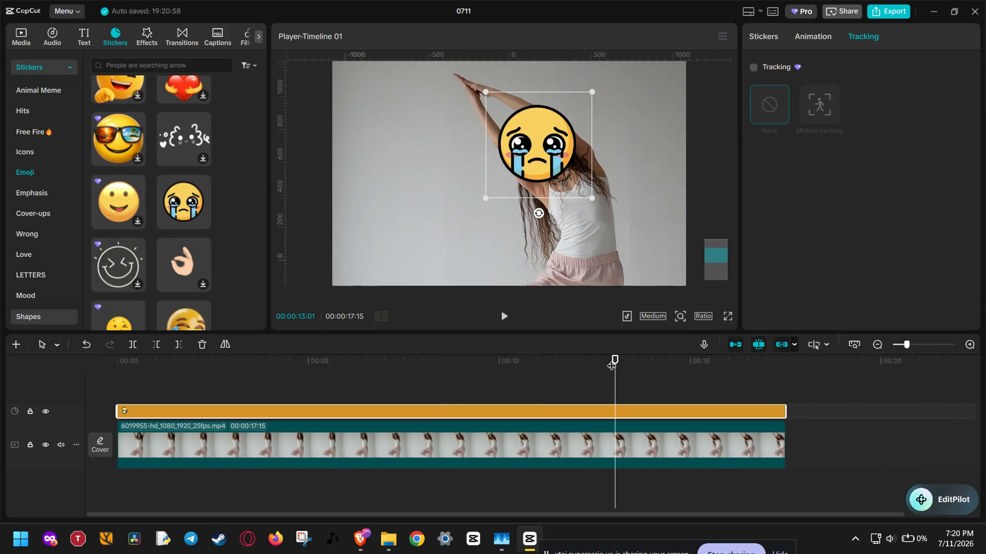
# - At 00:00:00:00, place the sticker over the woman's face at about X 347, Y 666 and add a Transform keyframe
pyautogui.moveTo(614, 364); pyautogui.dragTo(93, 400)
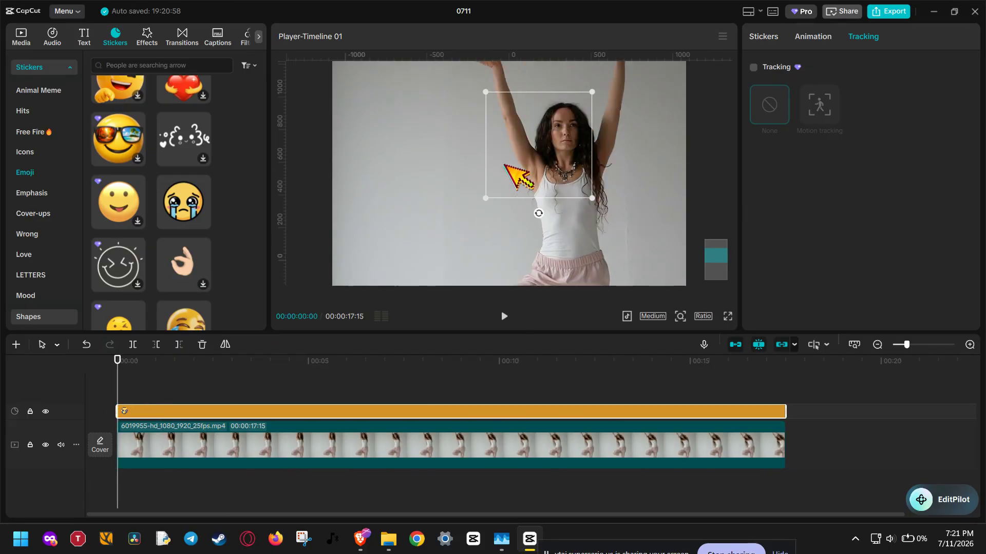
pyautogui.moveTo(535, 154); pyautogui.dragTo(562, 140)
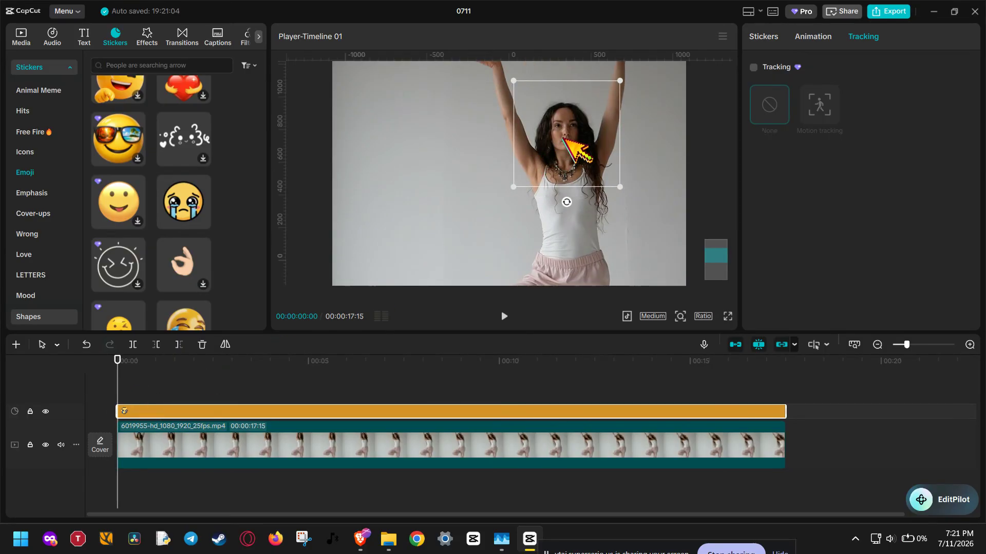
pyautogui.click(764, 37)
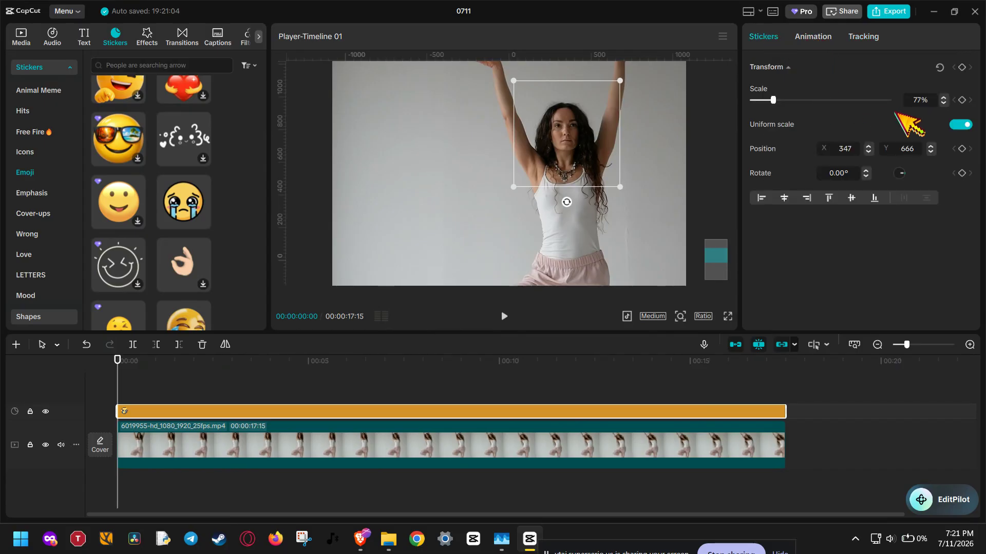
pyautogui.click(962, 67)
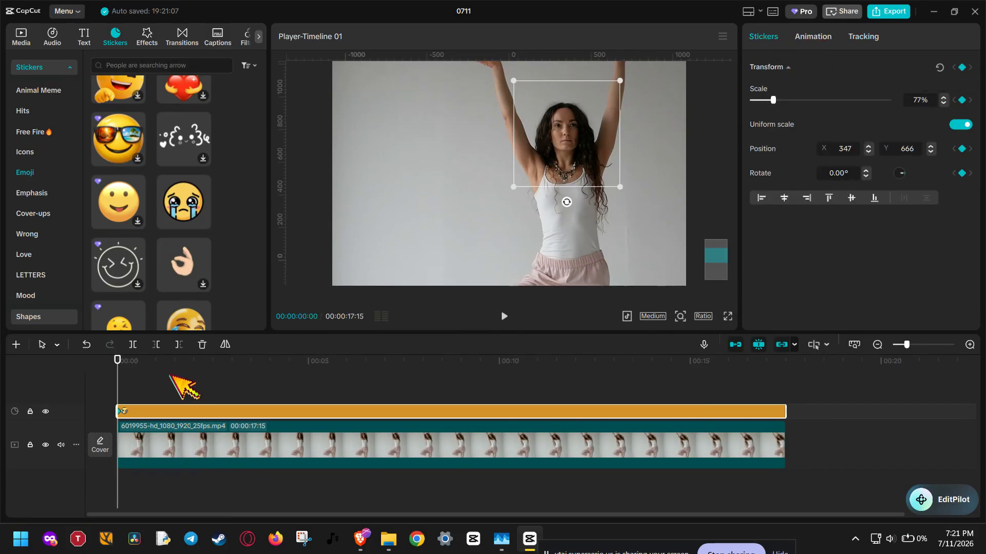
# - At 00:00:06:12, move the sticker to about X 306, Y 656 and tilt it slightly counterclockwise to match the head
pyautogui.moveTo(124, 391); pyautogui.dragTo(361, 386)
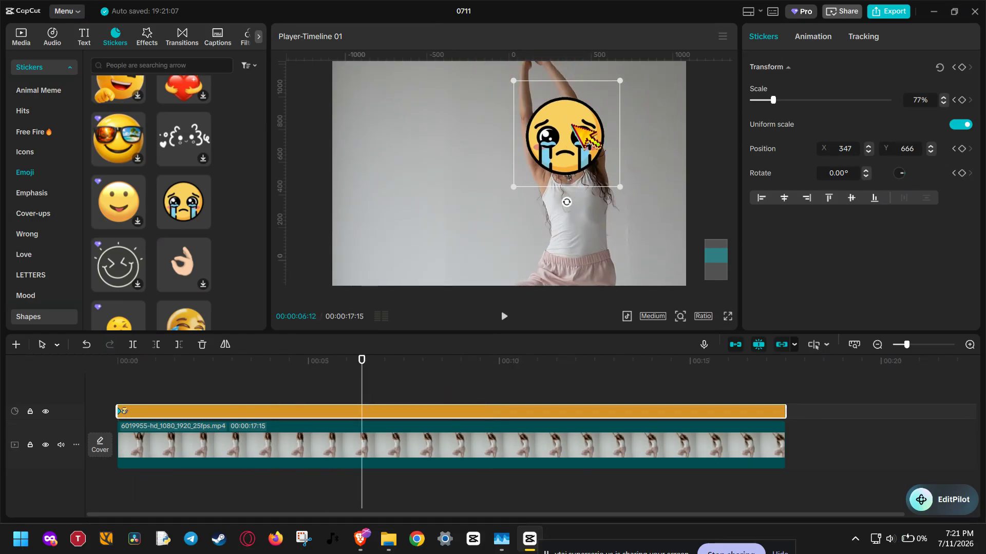
pyautogui.moveTo(573, 125); pyautogui.dragTo(565, 127)
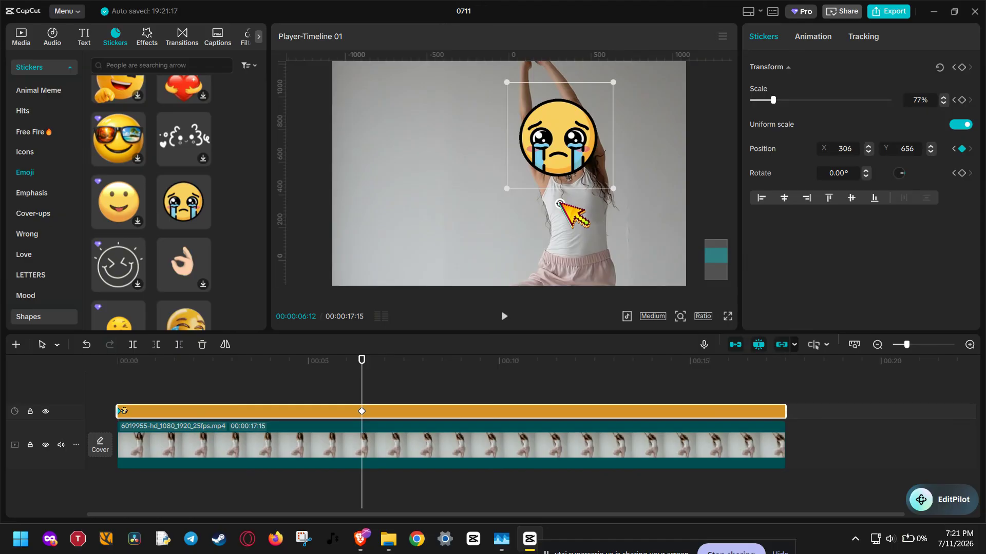
pyautogui.moveTo(560, 203); pyautogui.dragTo(576, 201)
# - At 00:00:04:24, straighten the sticker to 0° rotation and move it to about X 350, Y 673 over the face
pyautogui.moveTo(361, 377); pyautogui.dragTo(302, 392)
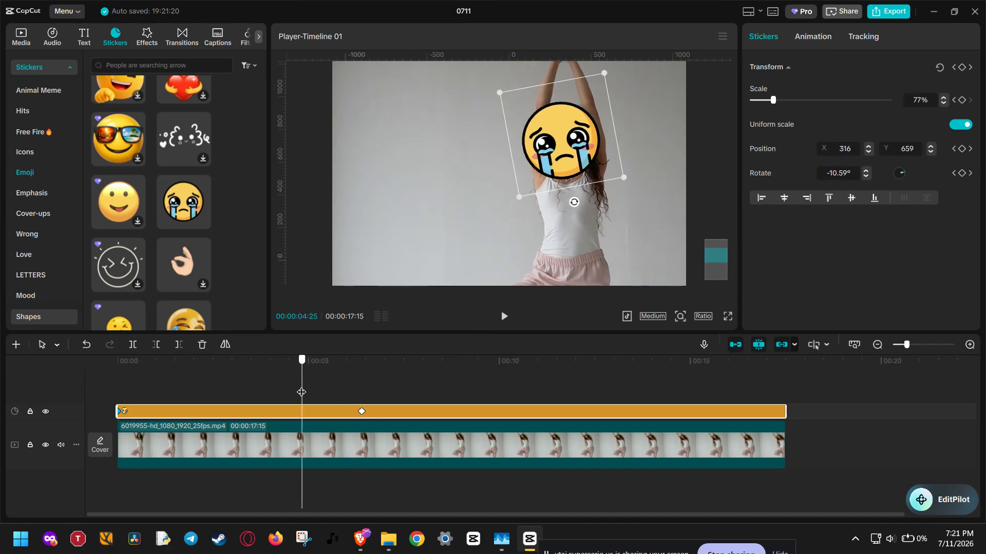
pyautogui.moveTo(573, 202)
pyautogui.mouseDown()
pyautogui.moveTo(560, 203)
pyautogui.moveTo(568, 213)
pyautogui.mouseUp()
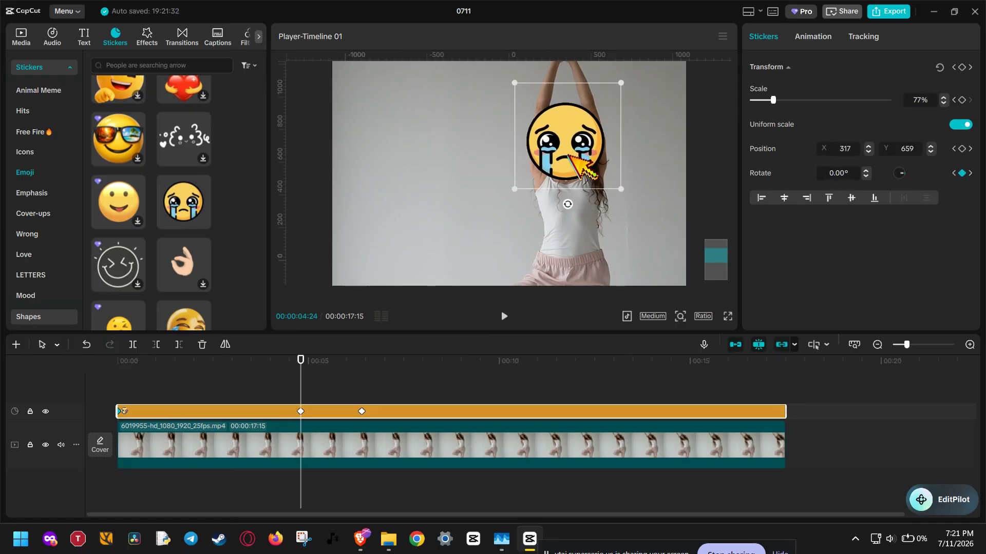
pyautogui.moveTo(571, 159); pyautogui.dragTo(566, 152)
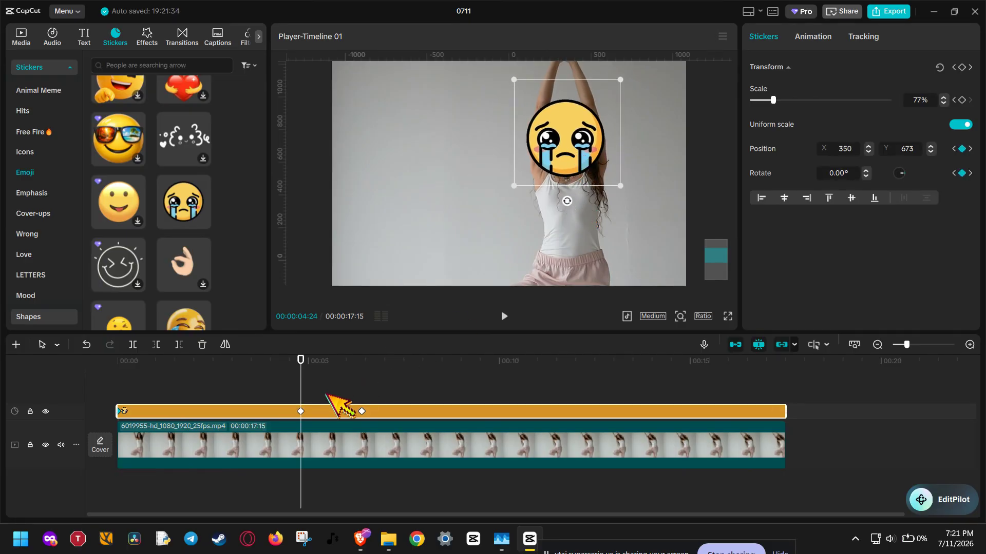
# - Match the sticker to the face at 00:00:09:06 (about X 218, Y 623, -25.26°) and 00:00:12:05 (about X 173, Y 551, -39.35°)
pyautogui.moveTo(302, 369); pyautogui.dragTo(468, 373)
pyautogui.moveTo(565, 161); pyautogui.dragTo(550, 167)
pyautogui.moveTo(561, 207); pyautogui.dragTo(585, 220)
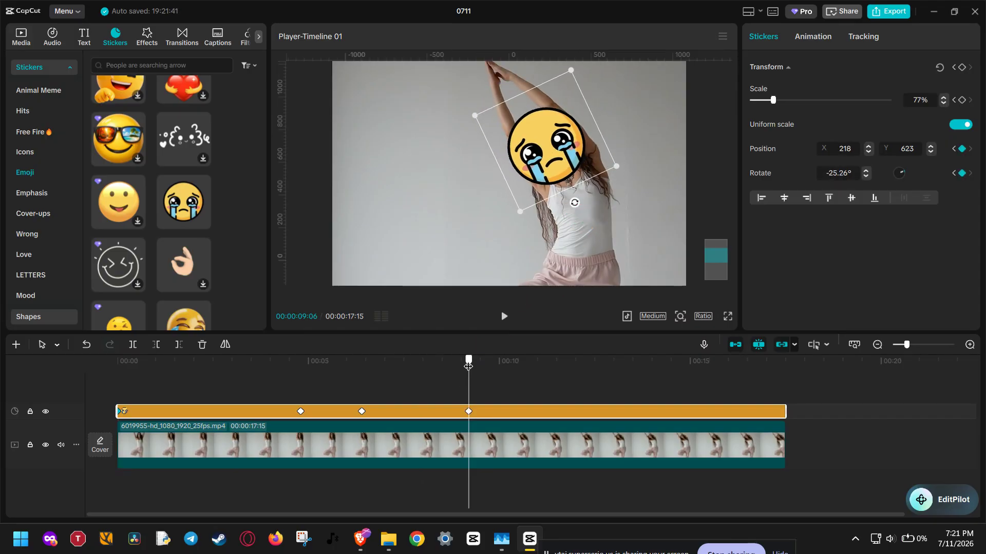
pyautogui.moveTo(469, 366); pyautogui.dragTo(582, 366)
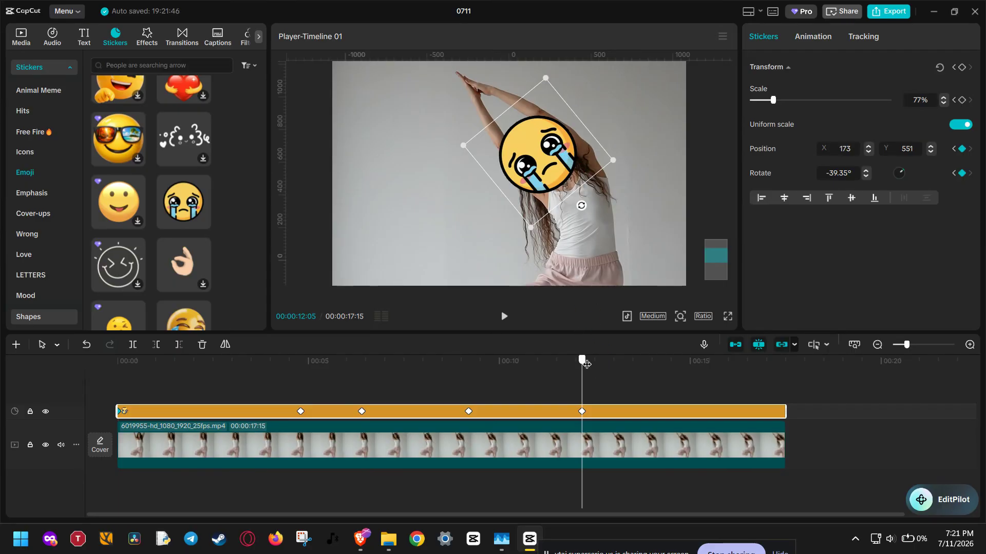
# - Check the sticker's placement up to the end of the video, and play the video from the start to review the keyframed motion
pyautogui.moveTo(586, 364); pyautogui.dragTo(781, 383)
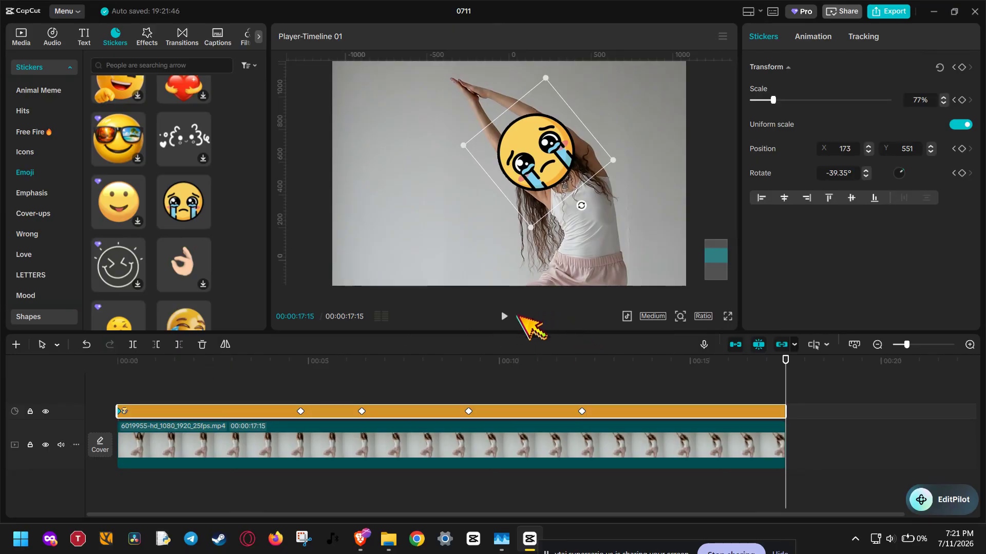
pyautogui.click(504, 317)
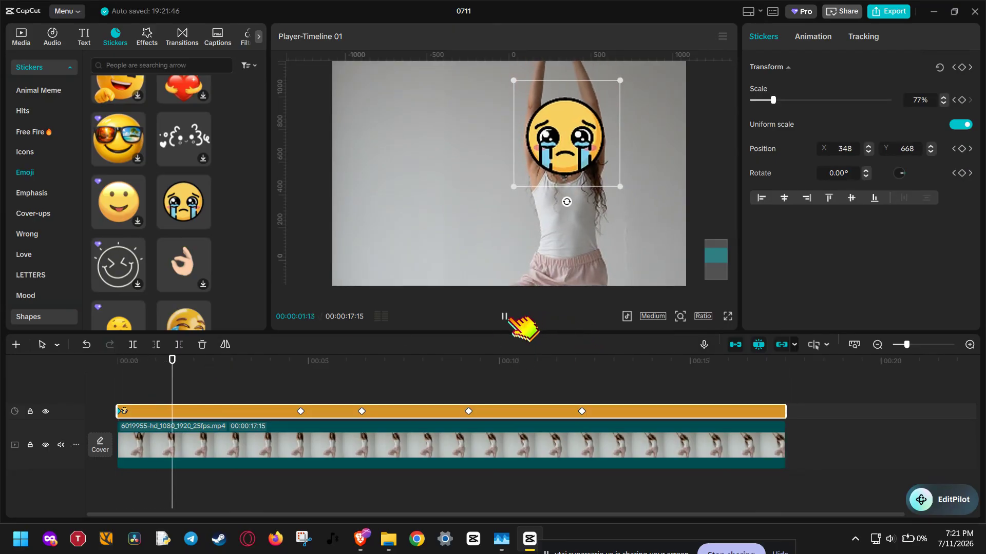